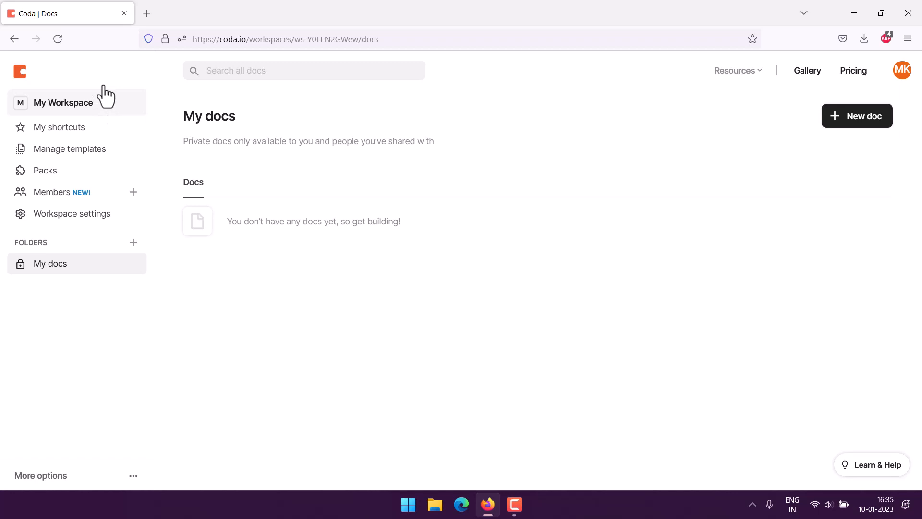
- Create a new empty doc from My Workspace without a template
left_click(105, 96)
left_click(854, 121)
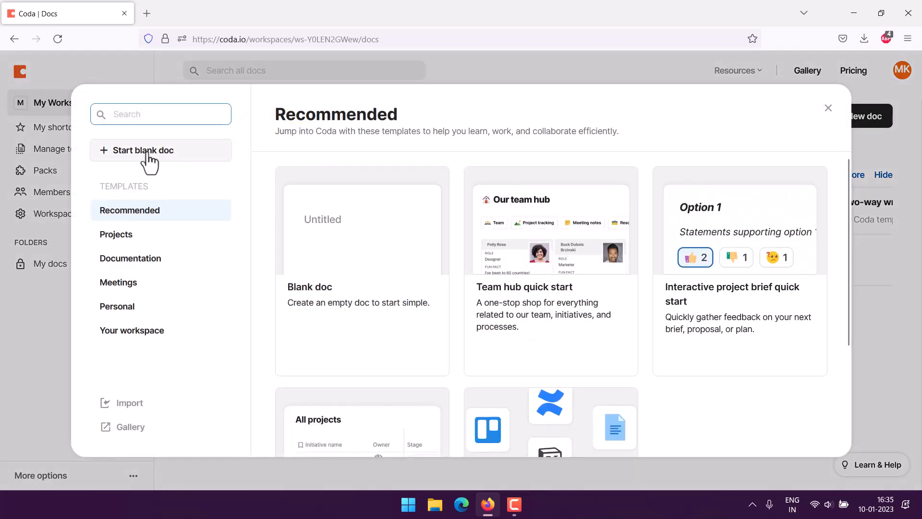
left_click(123, 152)
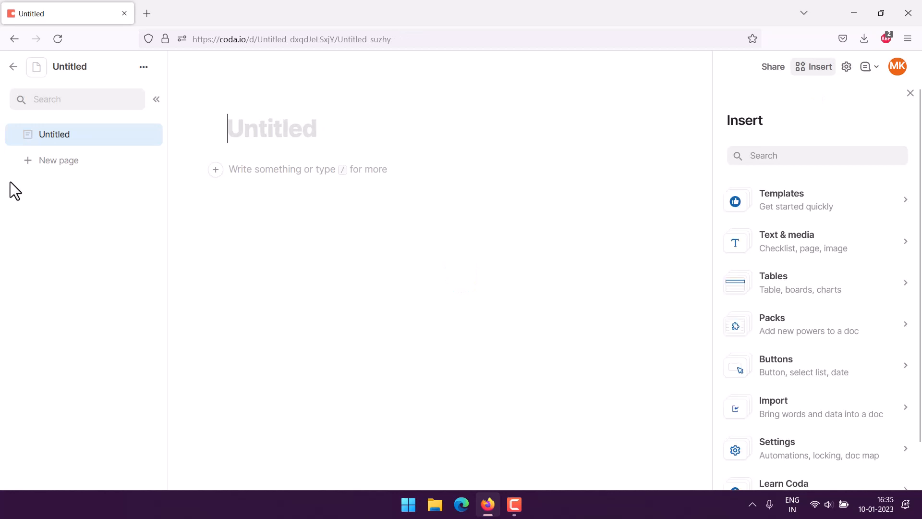
- Title the blank doc 'Library book Check out Tracker' and move into the page body
type("Library")
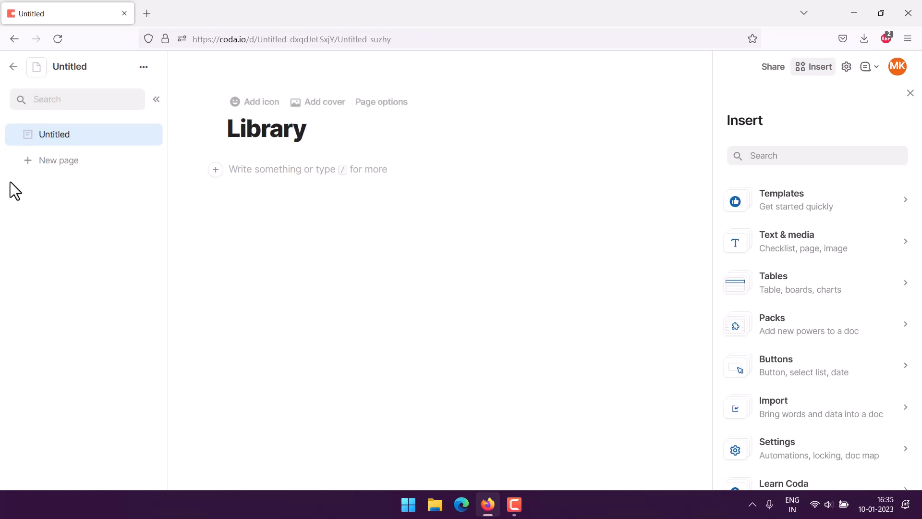
type(" book Ch")
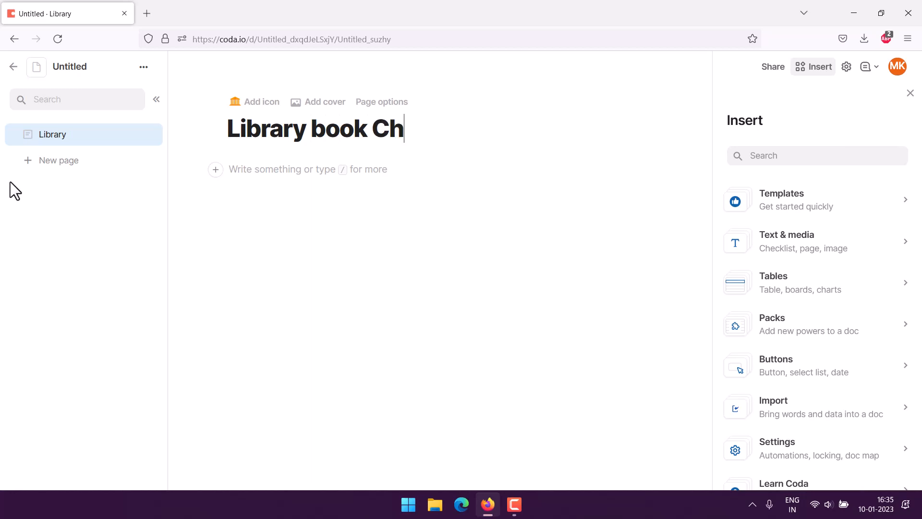
type("eck out ")
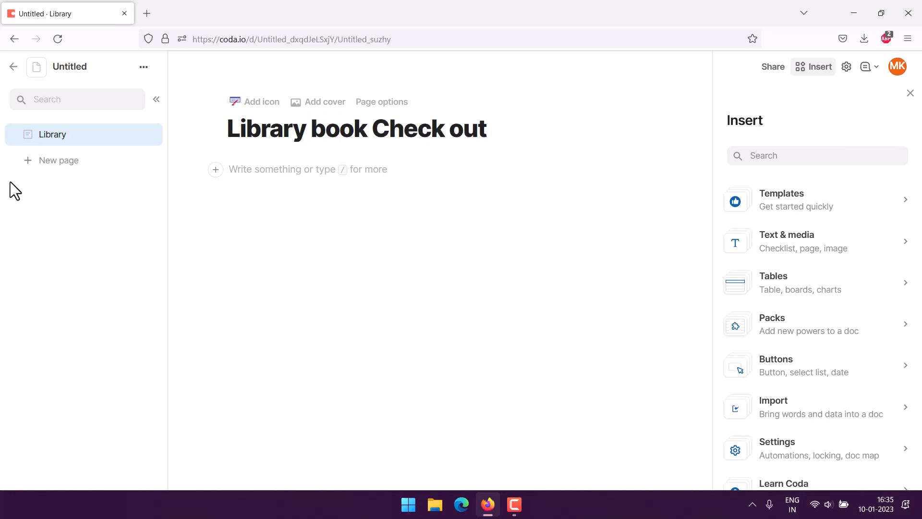
type("Tracker")
left_click(242, 172)
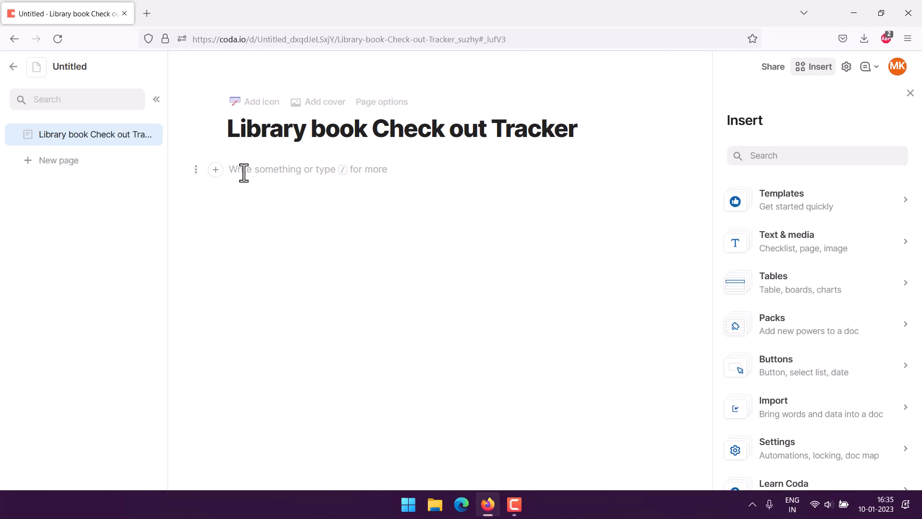
- Insert a table and rename its headers to Student ID, Email, Book Title and Borrowed Date
type("/")
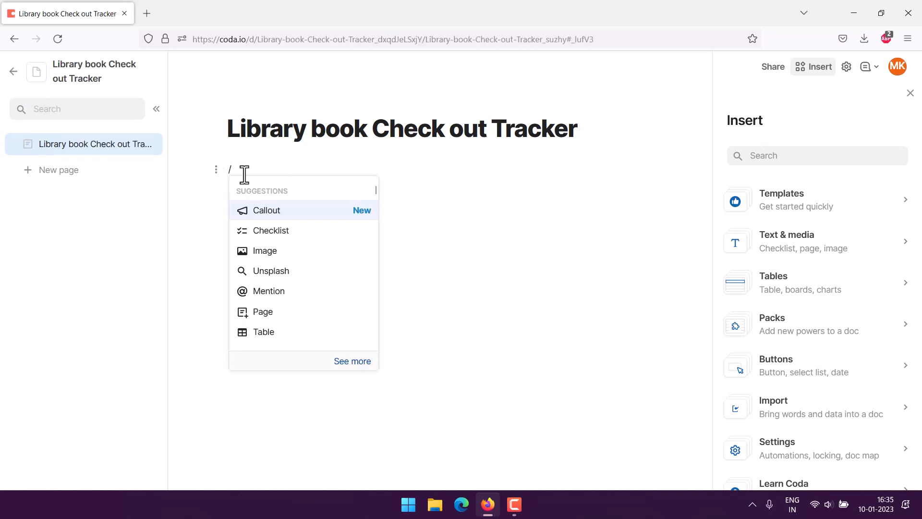
left_click(266, 332)
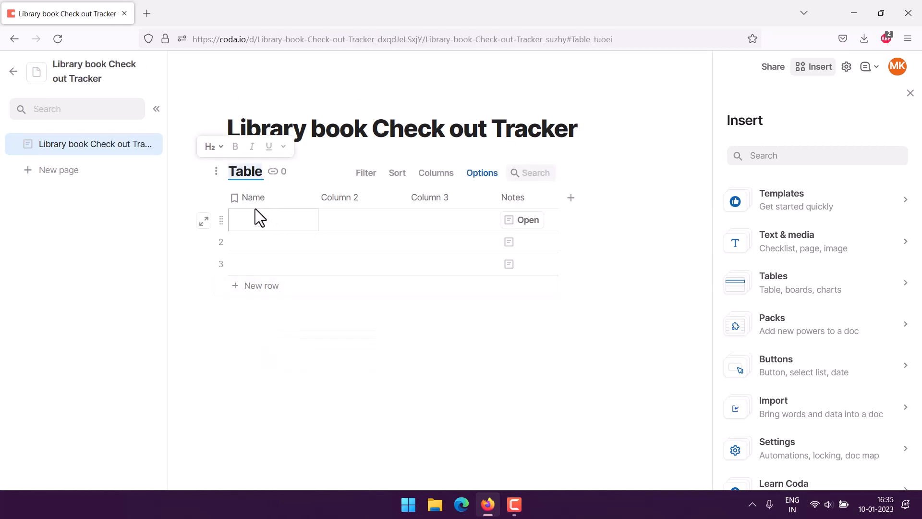
left_click(255, 201)
type("Stud")
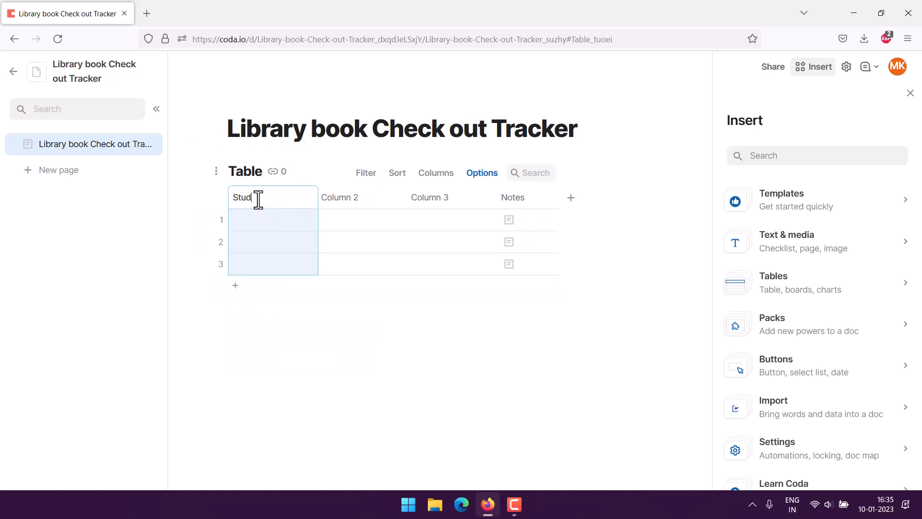
type("ent ID")
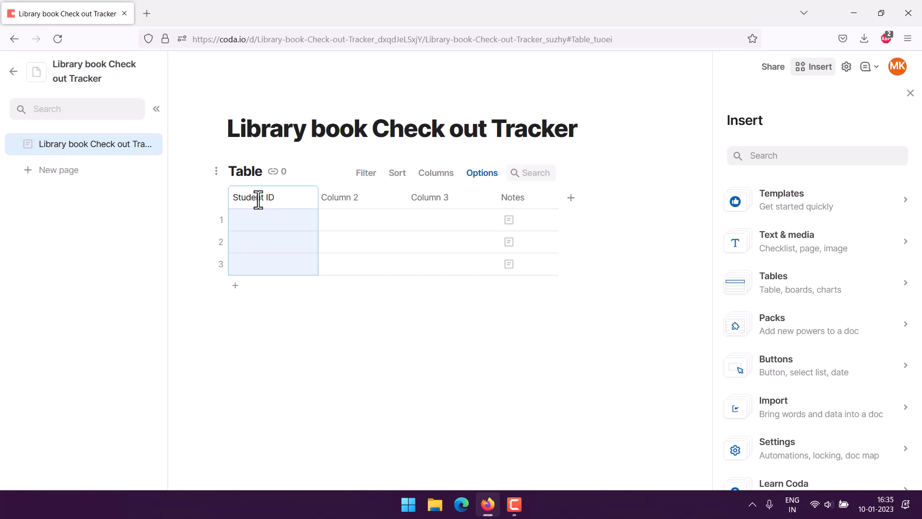
left_click(346, 198)
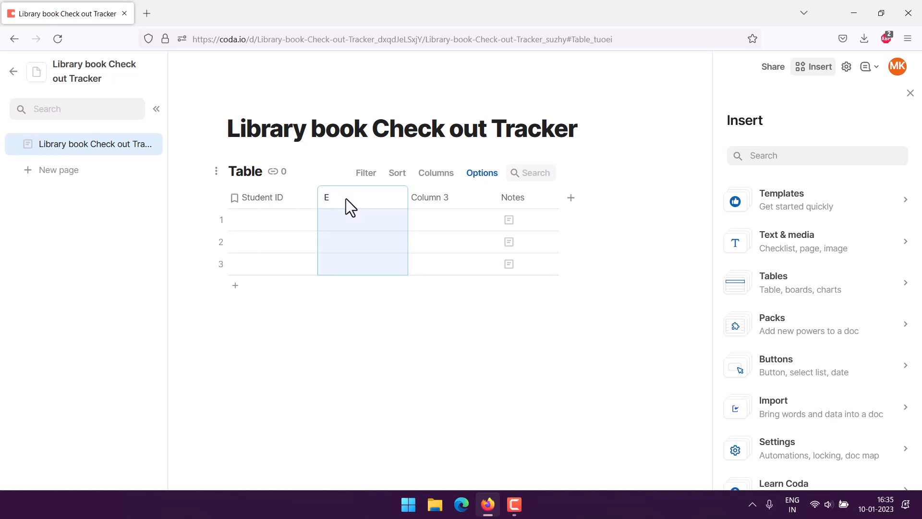
type("Email")
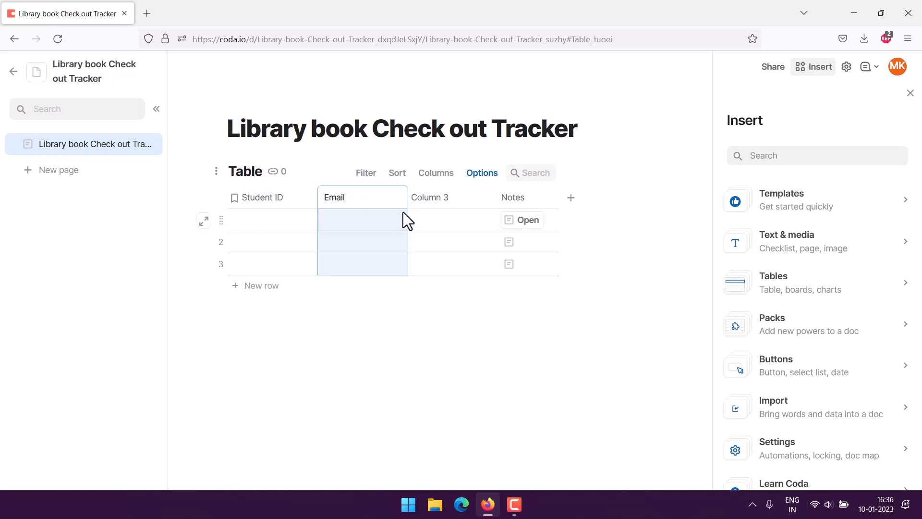
left_click(431, 198)
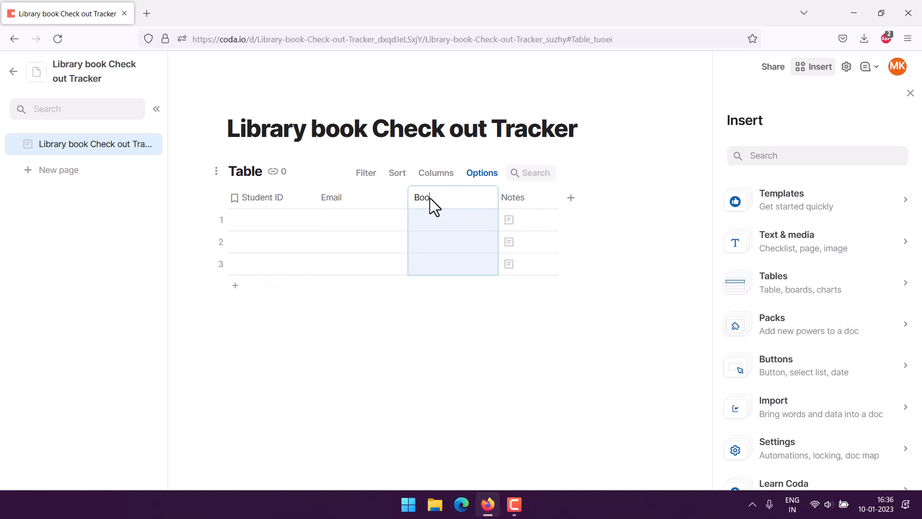
left_click(515, 203)
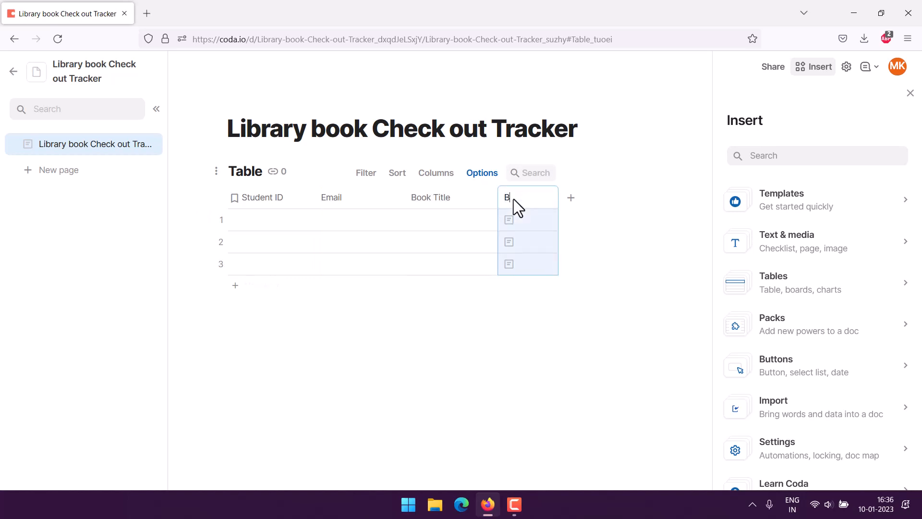
type("Borrowed Date")
- Add two more columns named Return Date and Duration
left_click(572, 198)
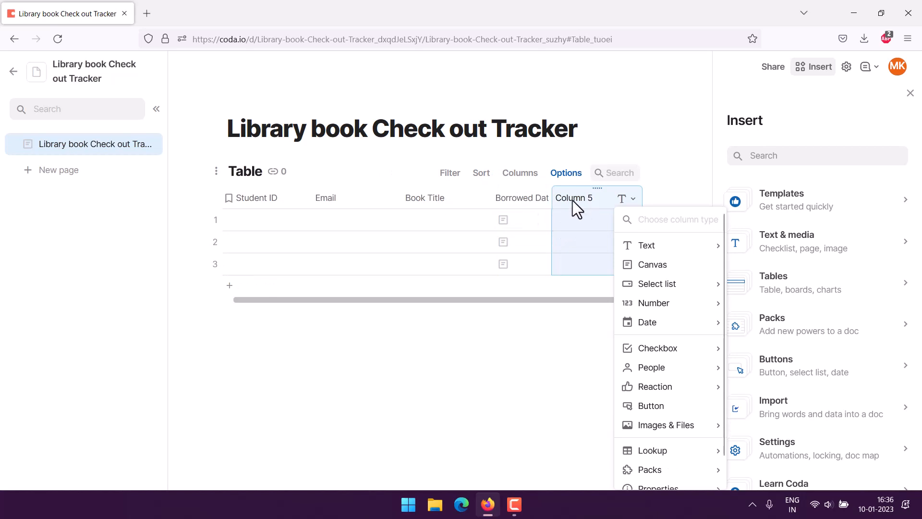
left_click(573, 201)
type("rETU")
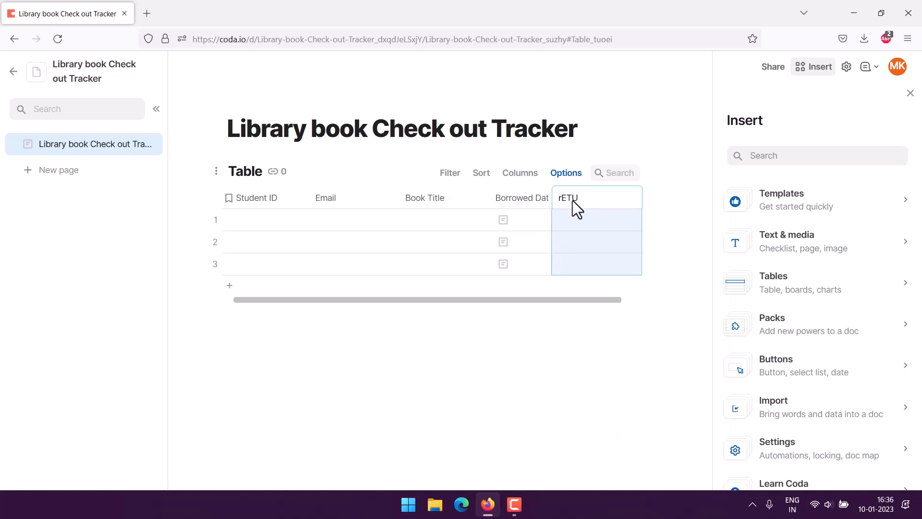
key("BackSpace")
key("BackSpace")
key("BackSpace")
key("BackSpace")
type("Return Date")
left_click_drag(618, 300, 640, 298)
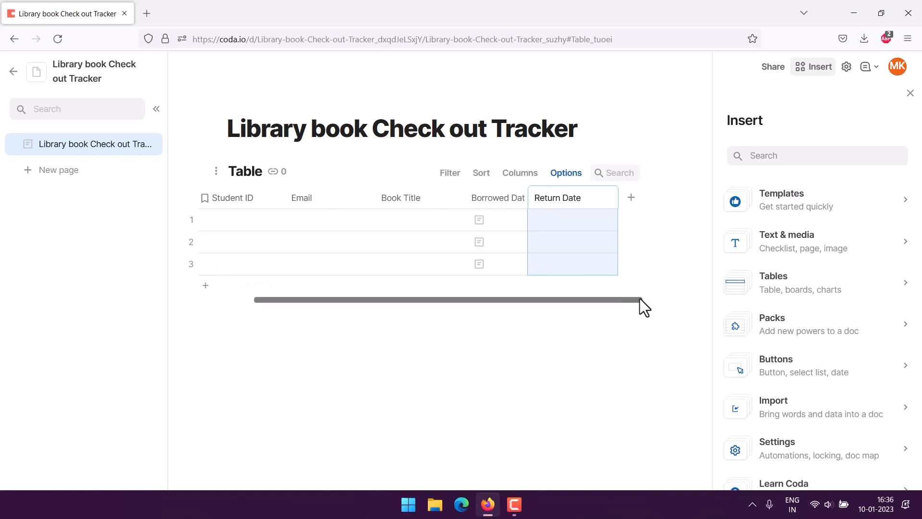
left_click(634, 204)
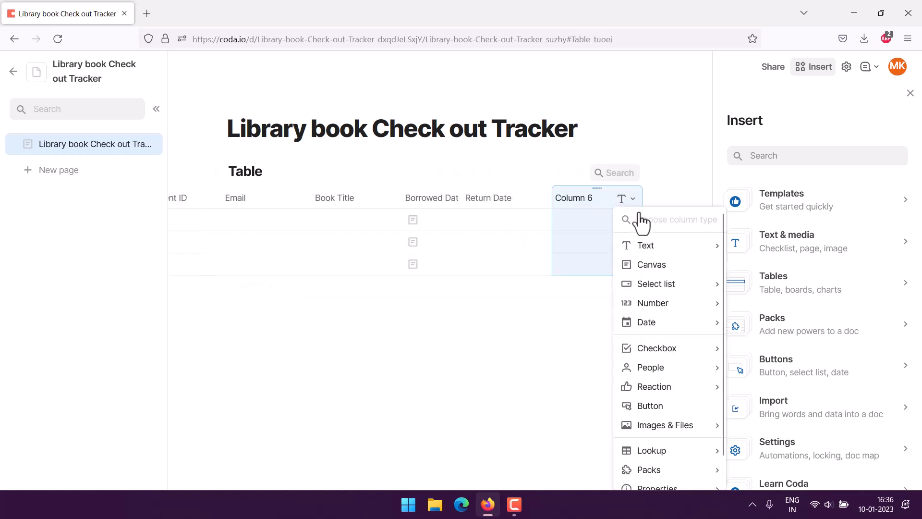
left_click(573, 200)
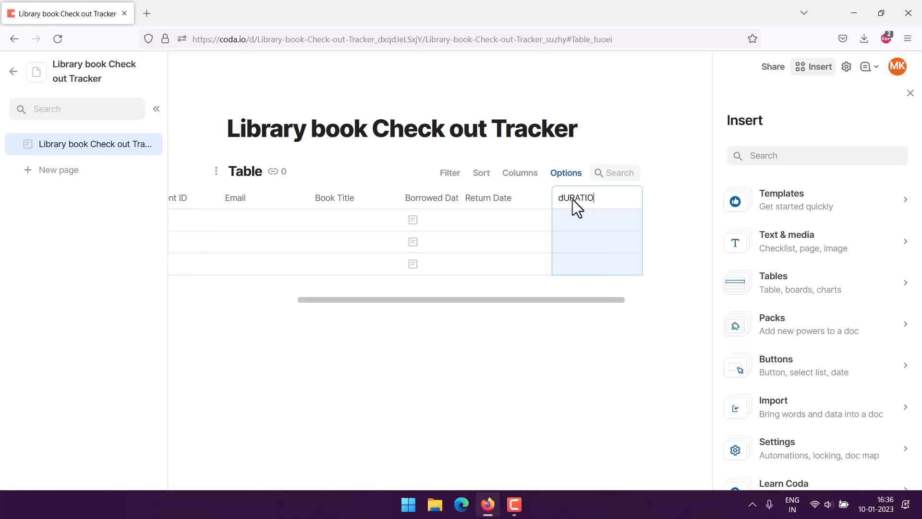
type("dURAT")
key("BackSpace")
key("BackSpace")
key("BackSpace")
key("BackSpace")
key("BackSpace")
type("D")
left_click_drag(437, 301, 269, 300)
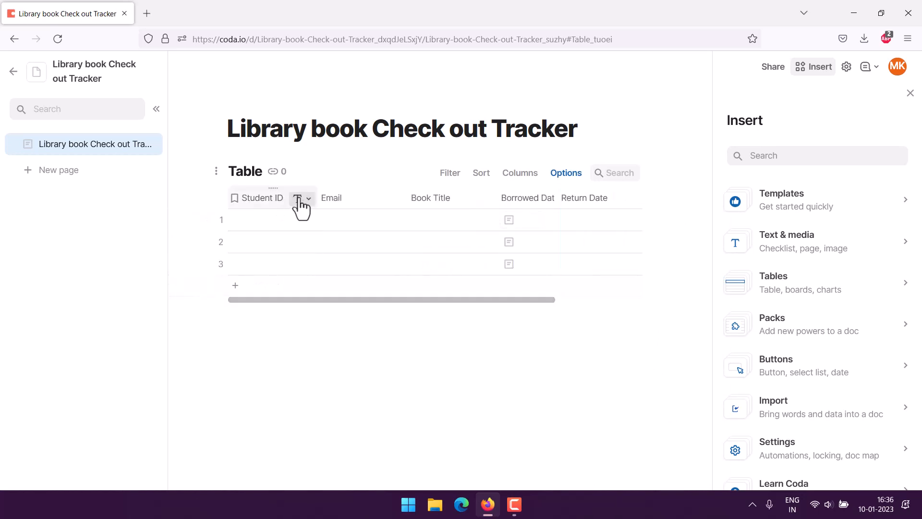
- Set Student ID and Book Title to Text and Email to the Email column type
left_click(303, 199)
mouse_move(319, 219)
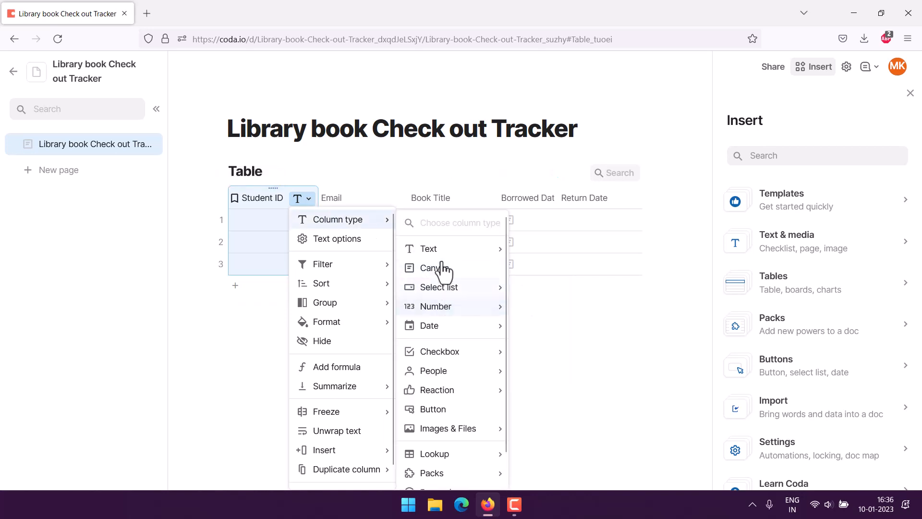
mouse_move(445, 249)
left_click(528, 249)
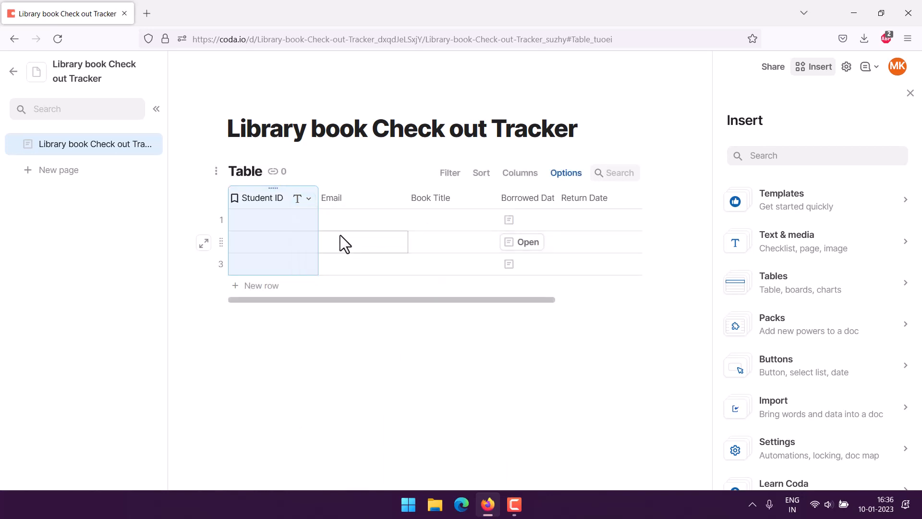
left_click(366, 198)
left_click(393, 198)
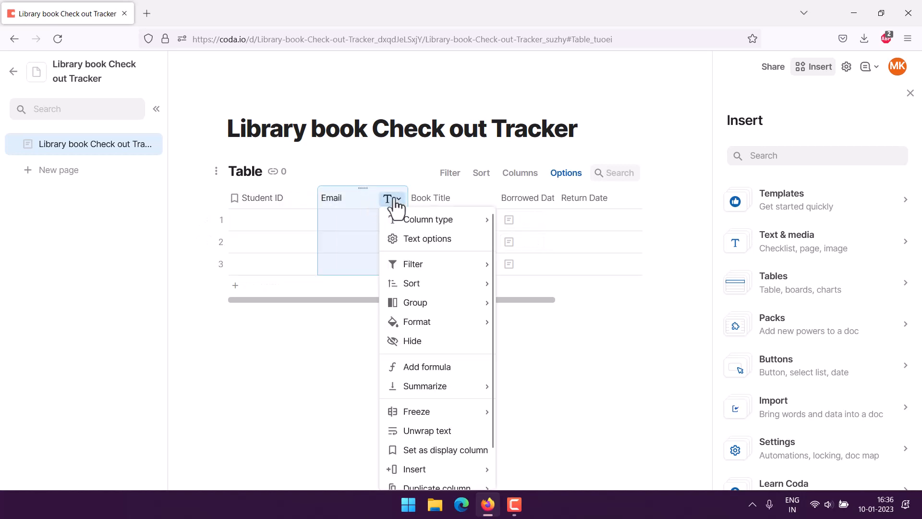
mouse_move(417, 219)
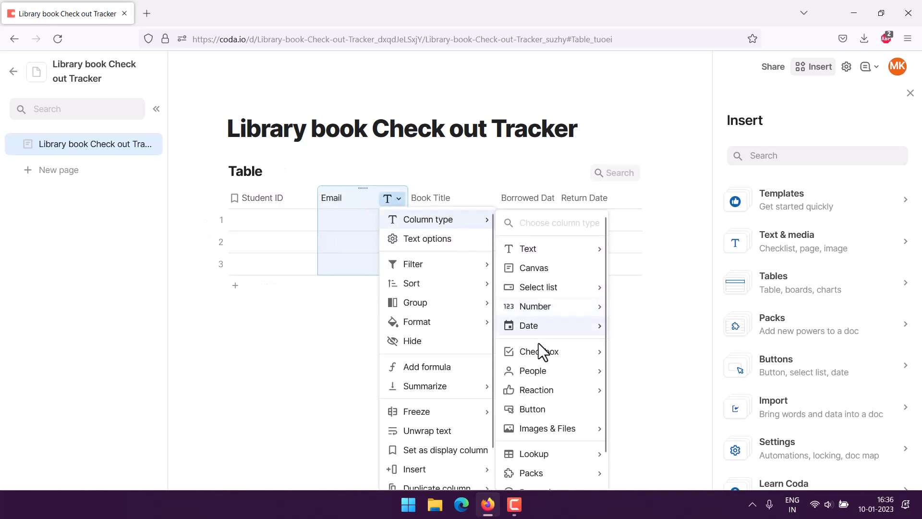
mouse_move(542, 376)
left_click(650, 395)
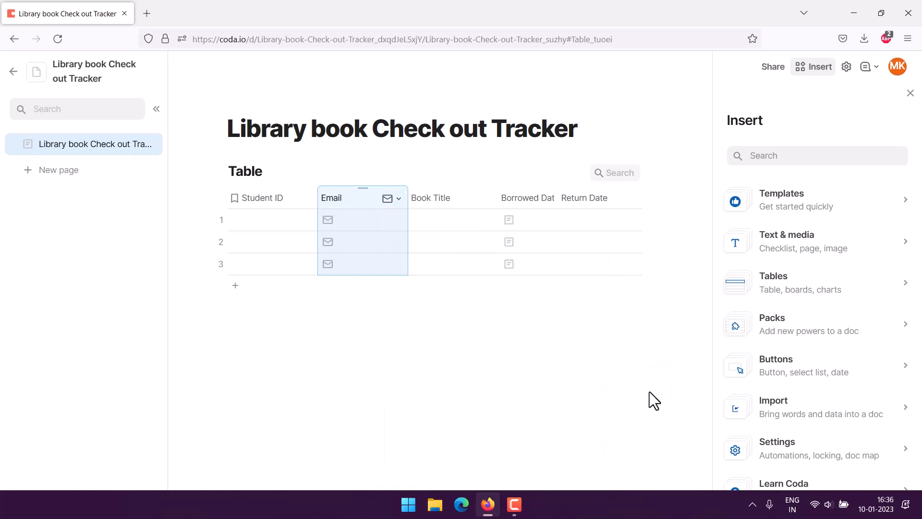
left_click(480, 198)
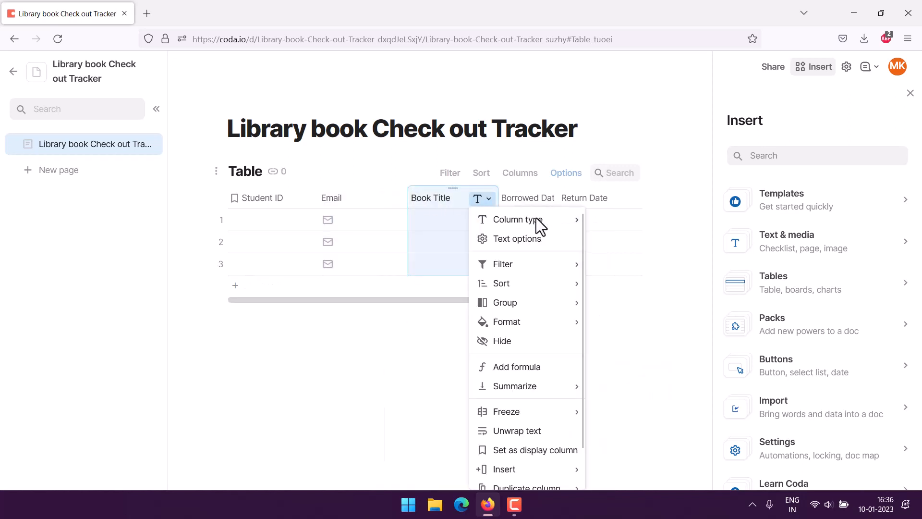
mouse_move(538, 219)
mouse_move(632, 249)
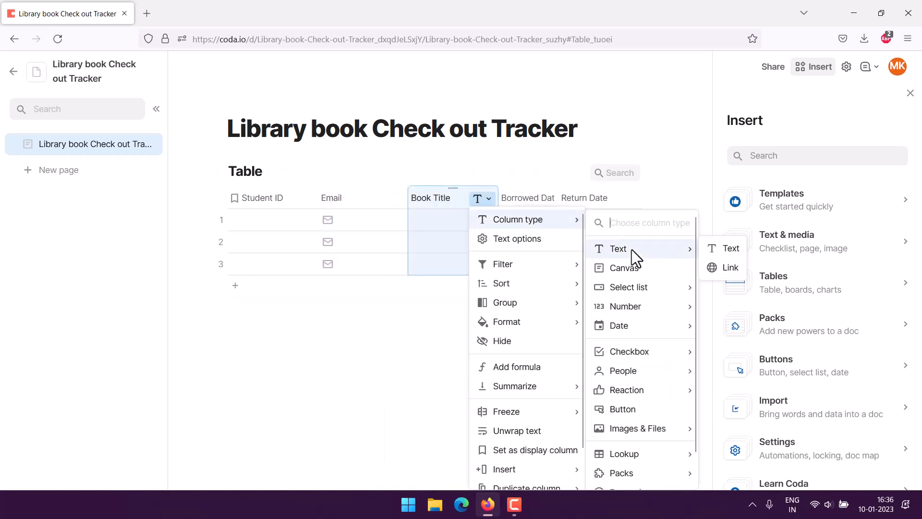
left_click(722, 250)
- Make Borrowed Date and Return Date Date columns and Duration a Duration column
left_click(542, 198)
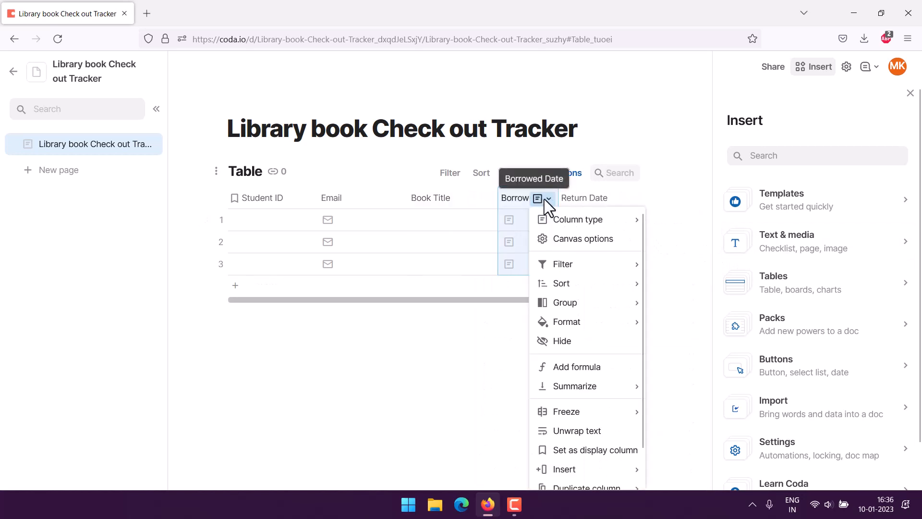
mouse_move(558, 227)
mouse_move(679, 325)
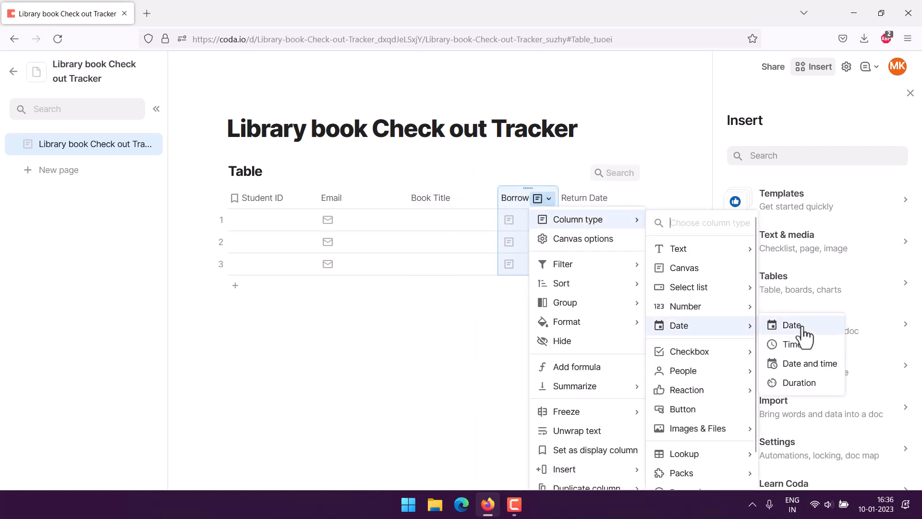
left_click(810, 329)
left_click(620, 200)
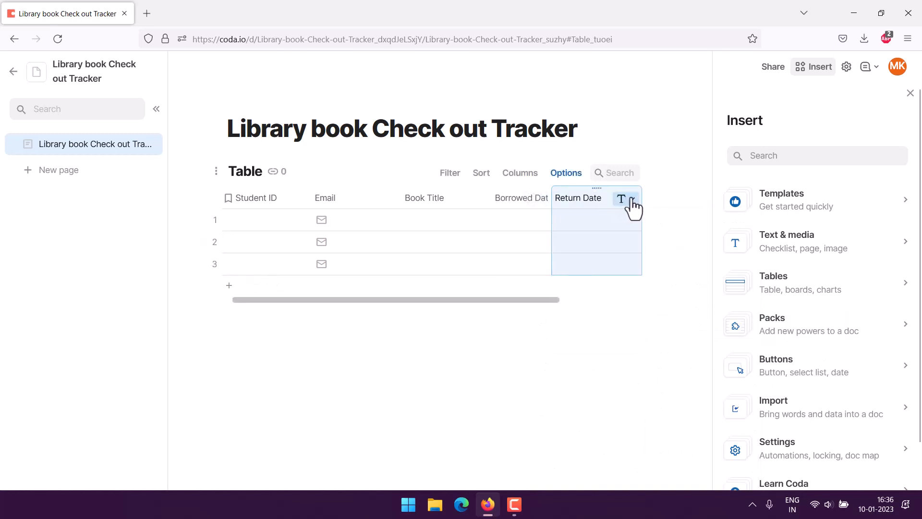
left_click(630, 202)
mouse_move(670, 223)
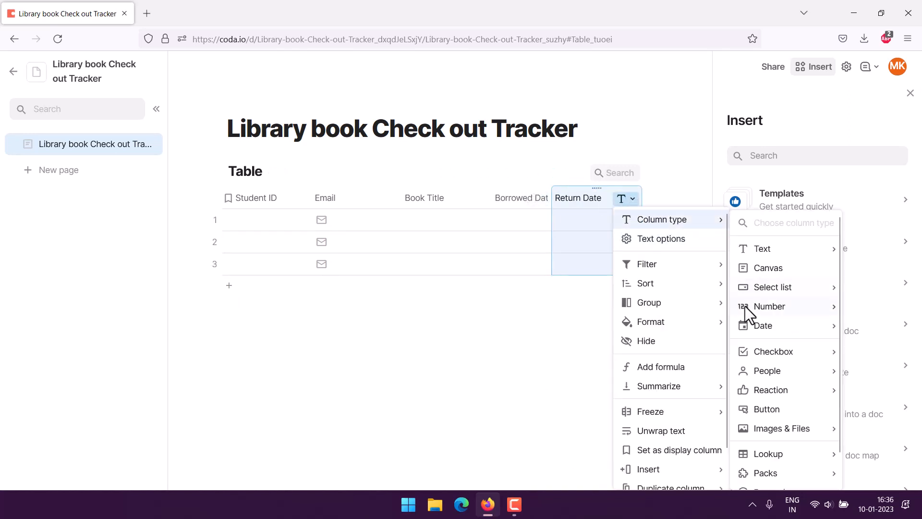
mouse_move(757, 324)
left_click(694, 325)
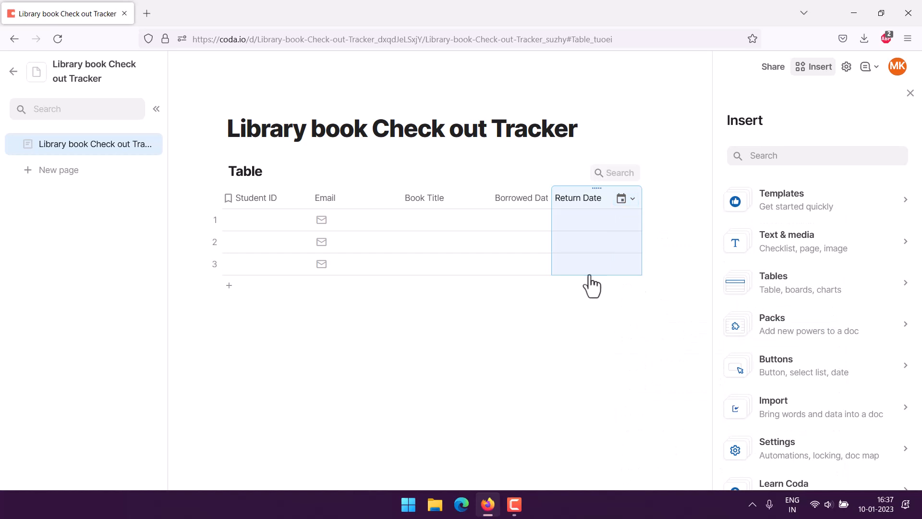
left_click_drag(350, 299, 565, 229)
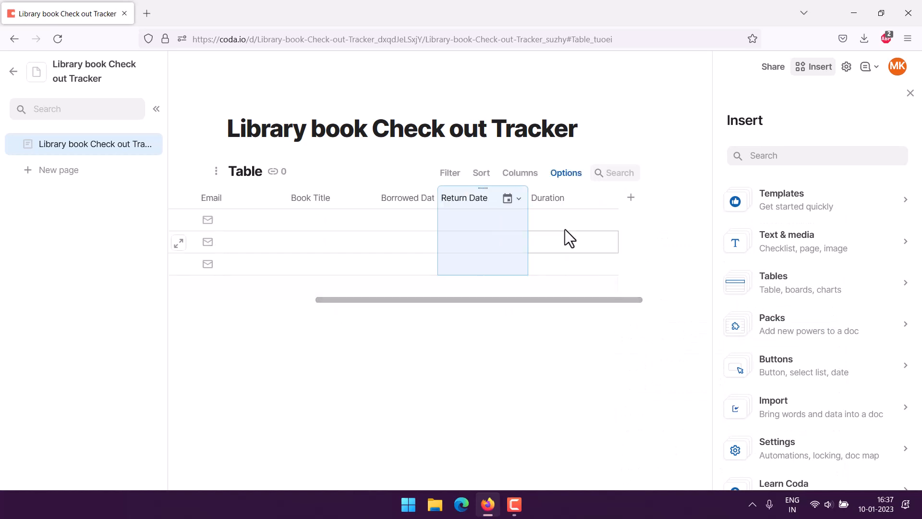
left_click(610, 199)
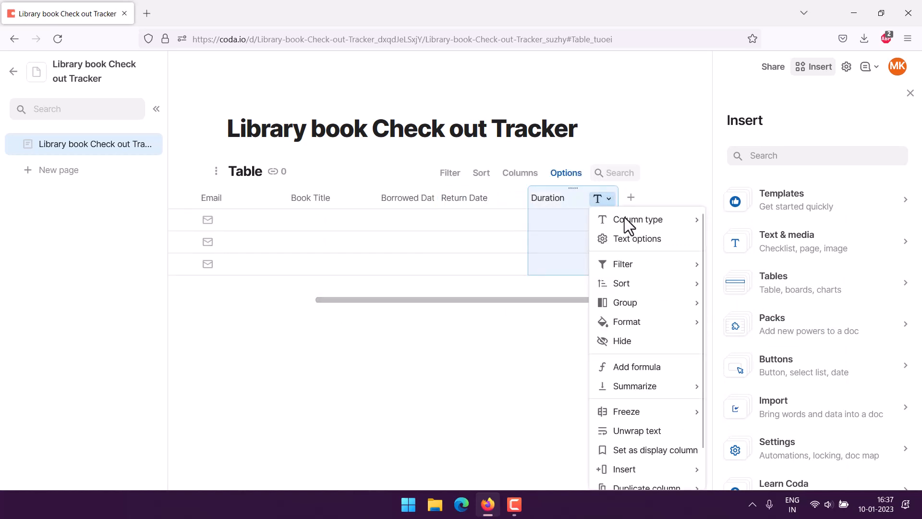
mouse_move(660, 225)
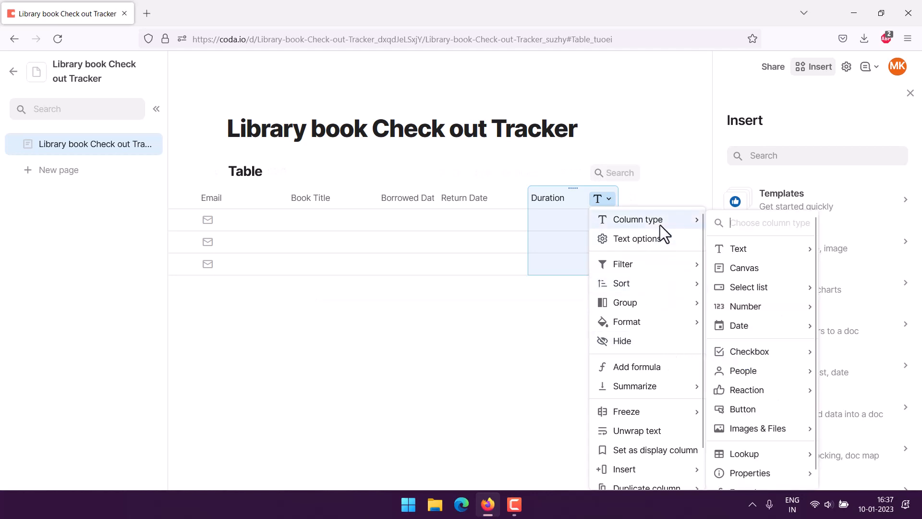
mouse_move(789, 333)
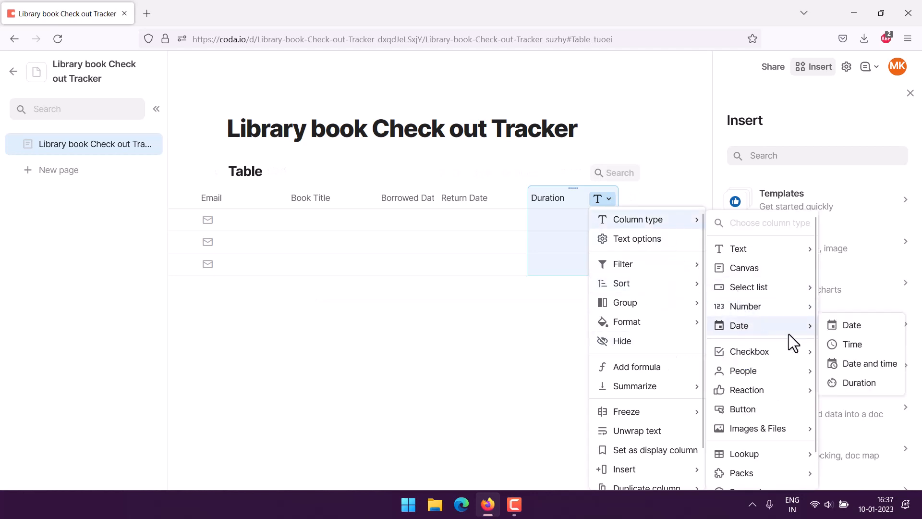
left_click(848, 384)
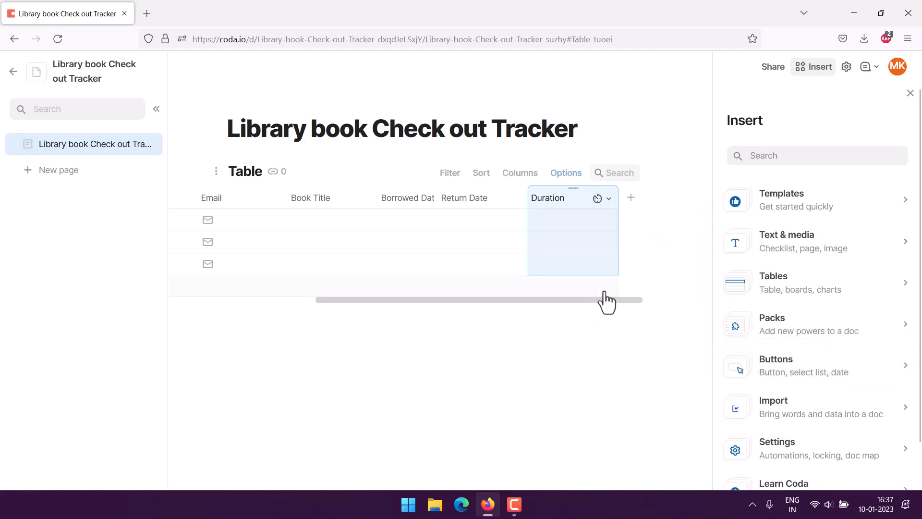
left_click(601, 199)
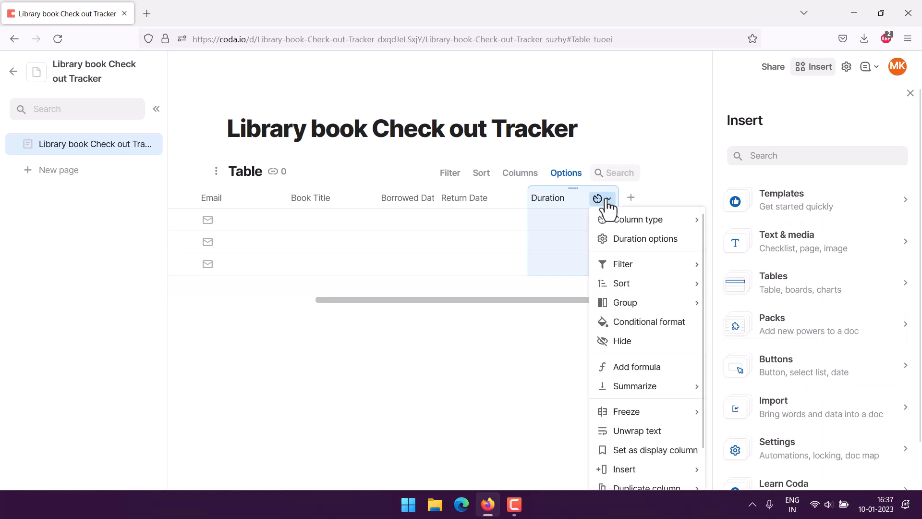
- Give the Duration column the formula Return Date - Borrowed Date
left_click(650, 365)
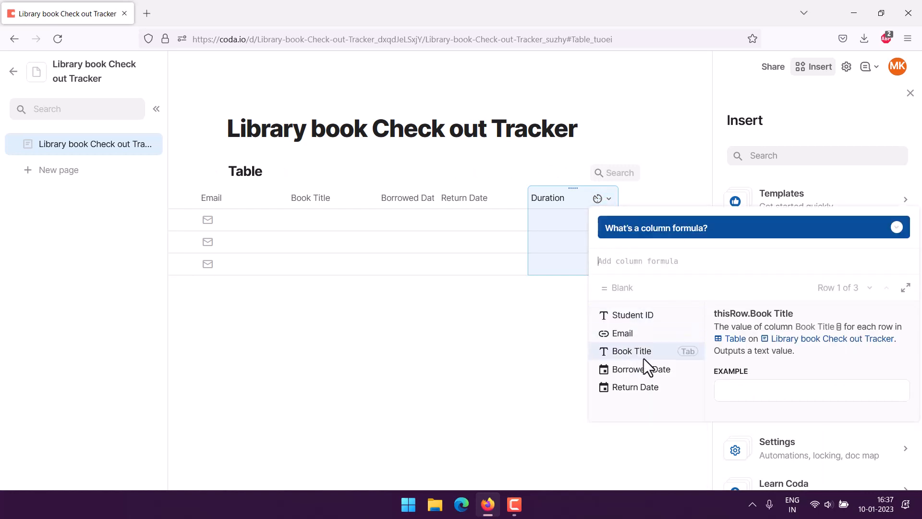
left_click(632, 386)
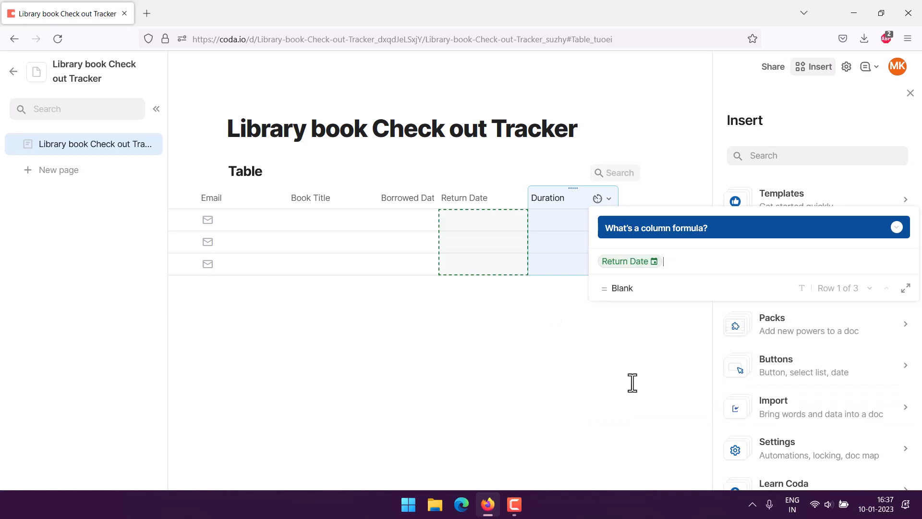
type(".")
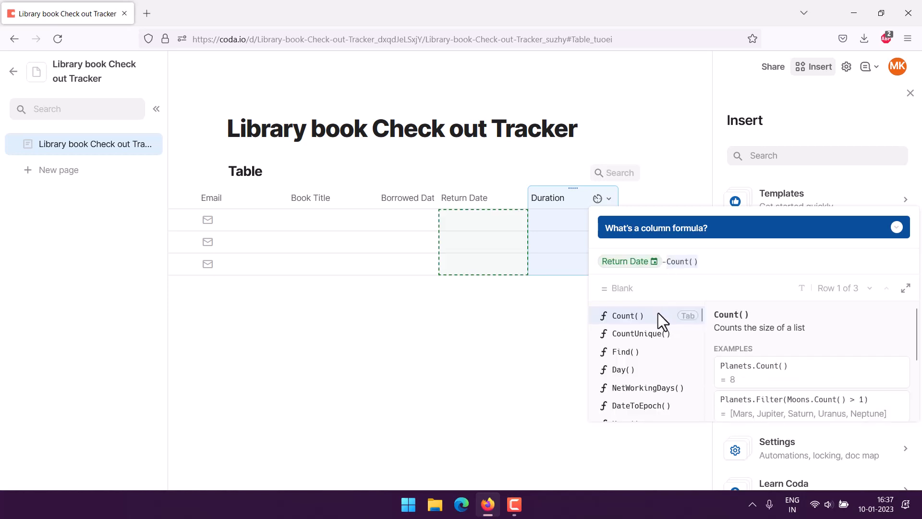
type("b")
left_click(655, 333)
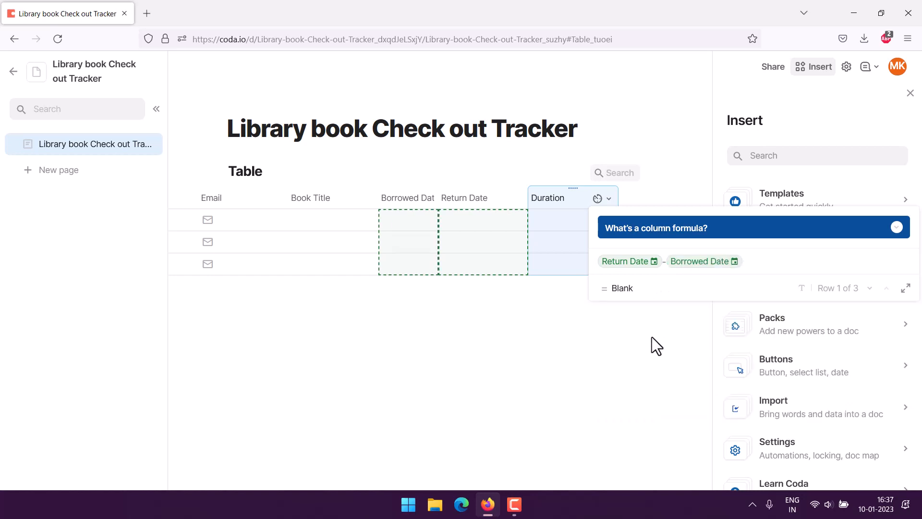
left_click(650, 336)
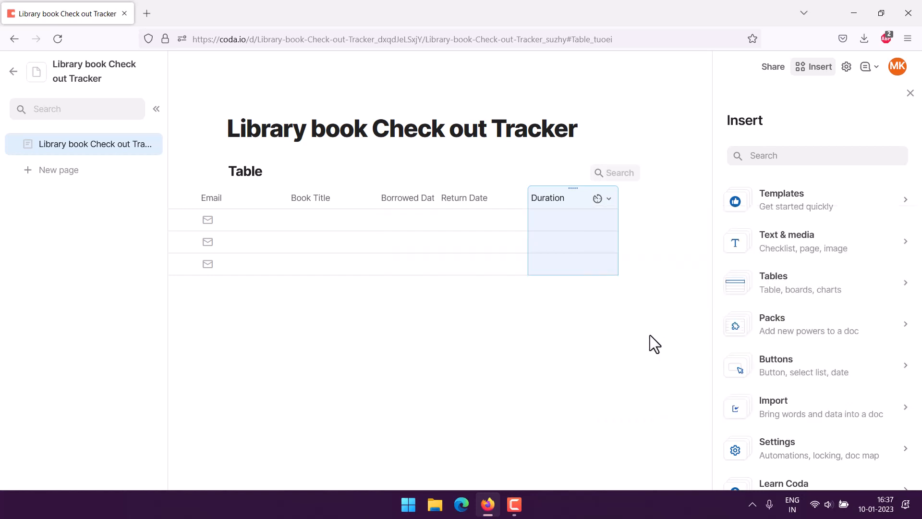
left_click(238, 228)
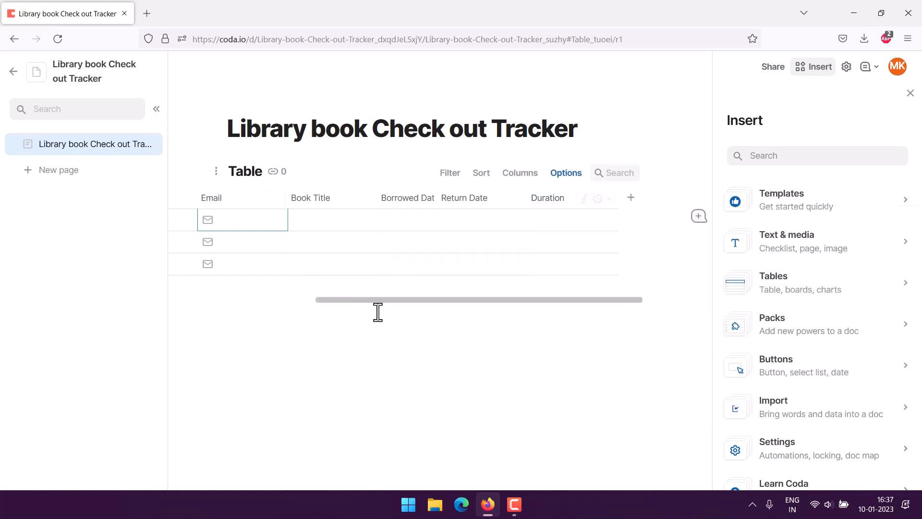
- Fill row one with a student ID, the student's e-mail, '100$ Startup' and borrowed date January 5
left_click_drag(376, 301, 232, 304)
left_click(241, 221)
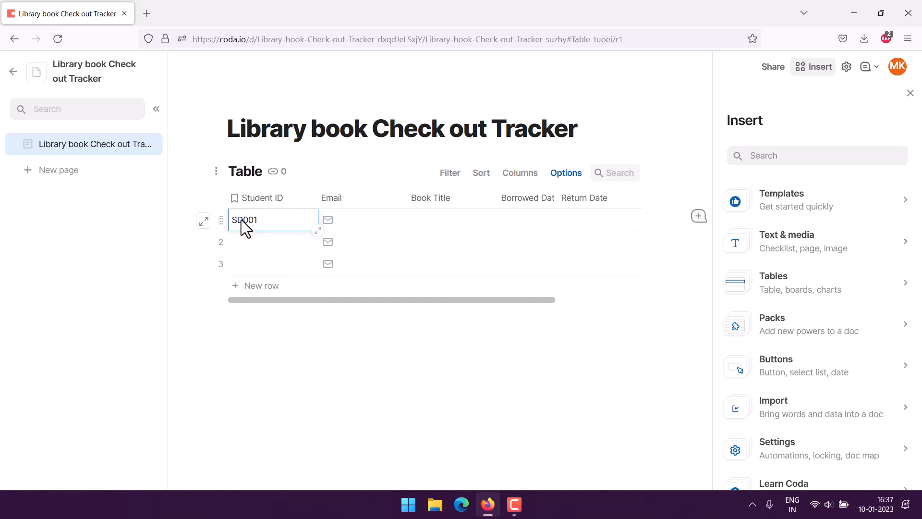
key("Tab")
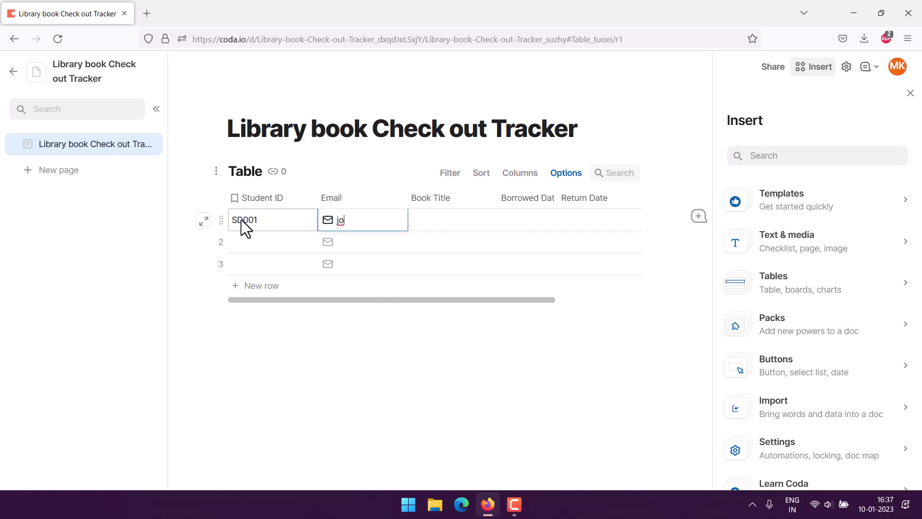
key("Tab")
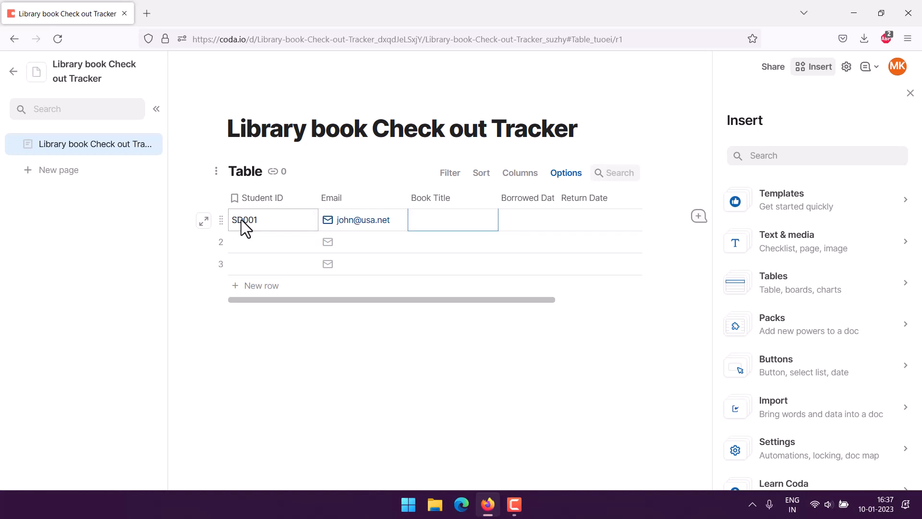
type("100$ Startup")
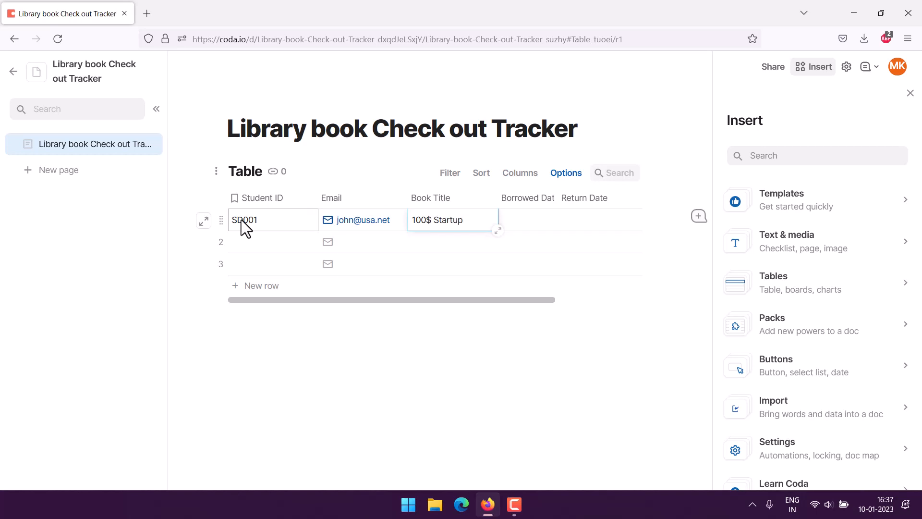
key("Tab")
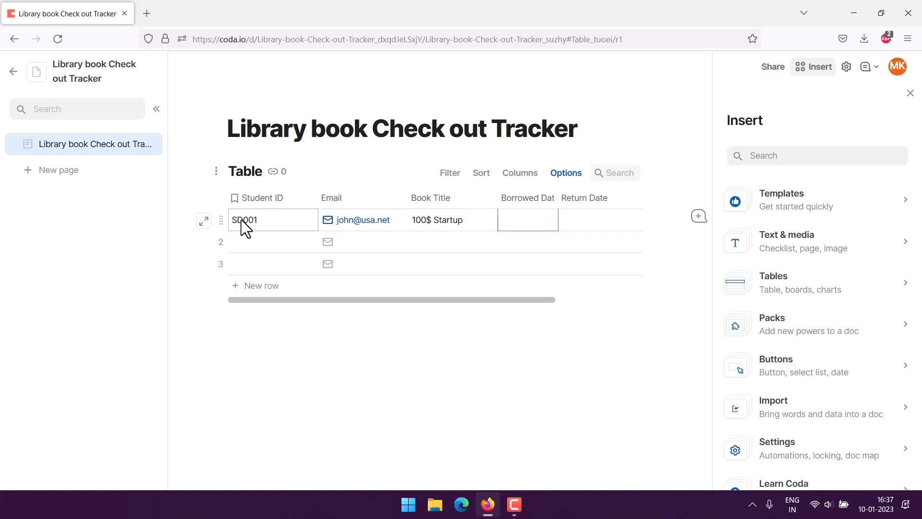
left_click(523, 219)
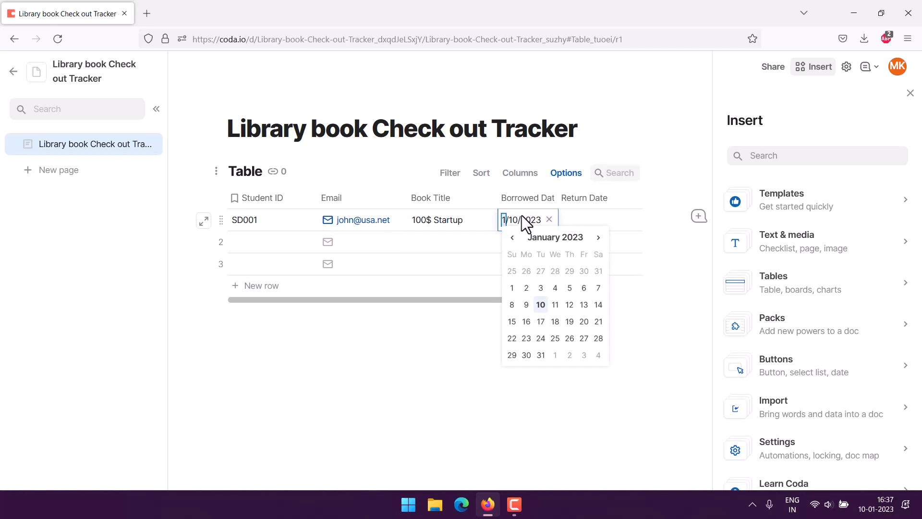
left_click(571, 287)
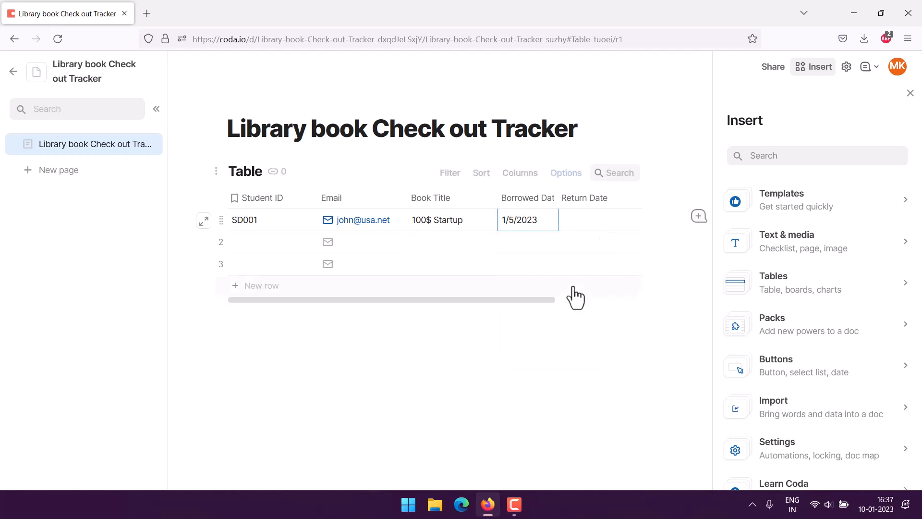
left_click_drag(524, 301, 625, 302)
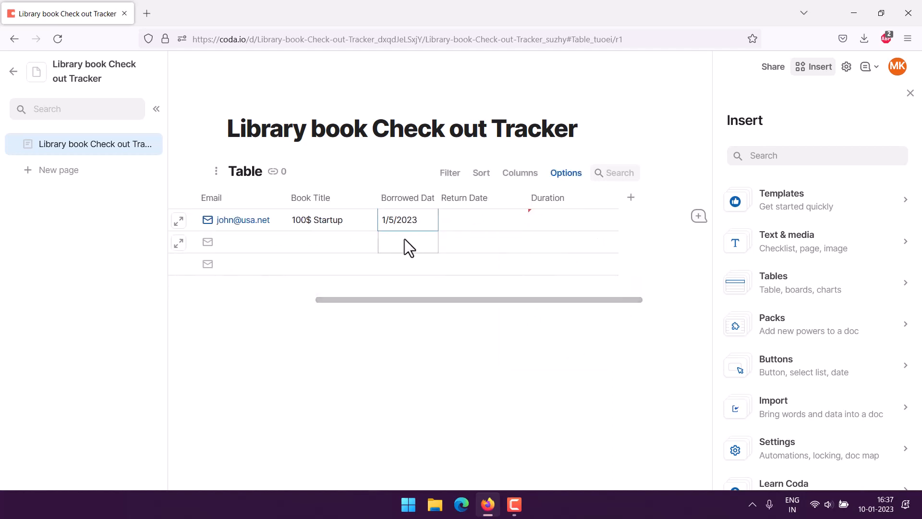
- Set the Borrowed Date column's date format to 'January 31, 2023' style
left_click(430, 200)
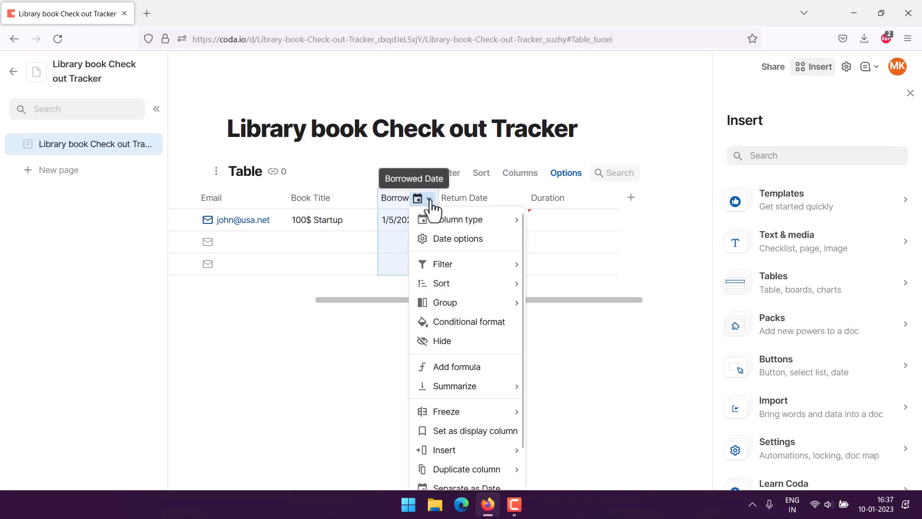
left_click(438, 240)
left_click(454, 281)
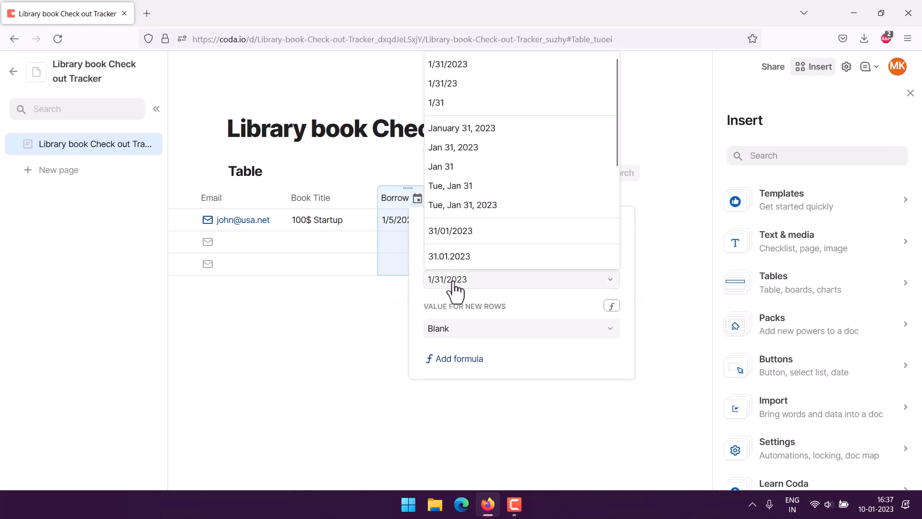
left_click(463, 129)
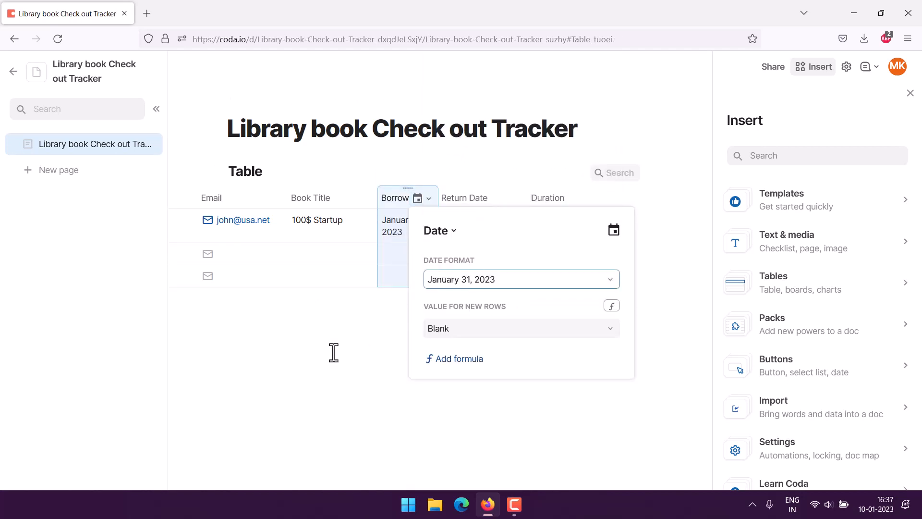
left_click(157, 320)
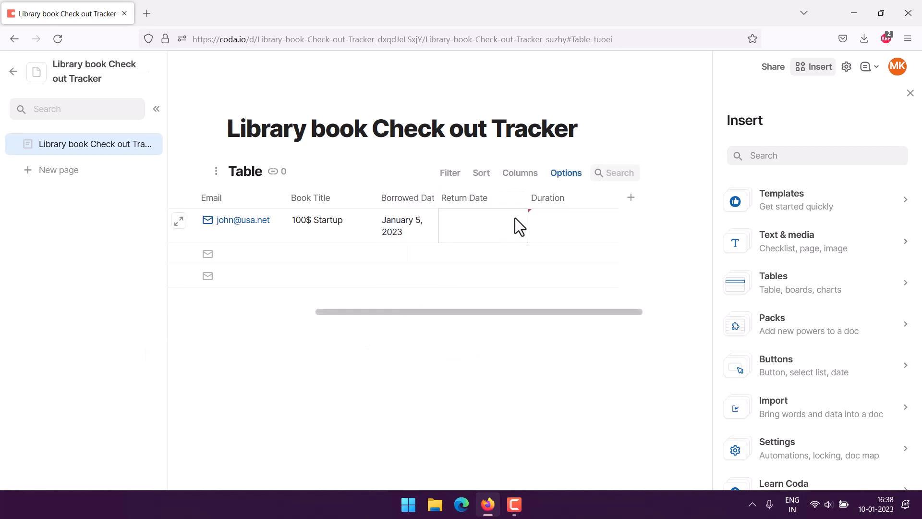
- Apply the same 'January 31, 2023' date format to the Return Date column
left_click(518, 198)
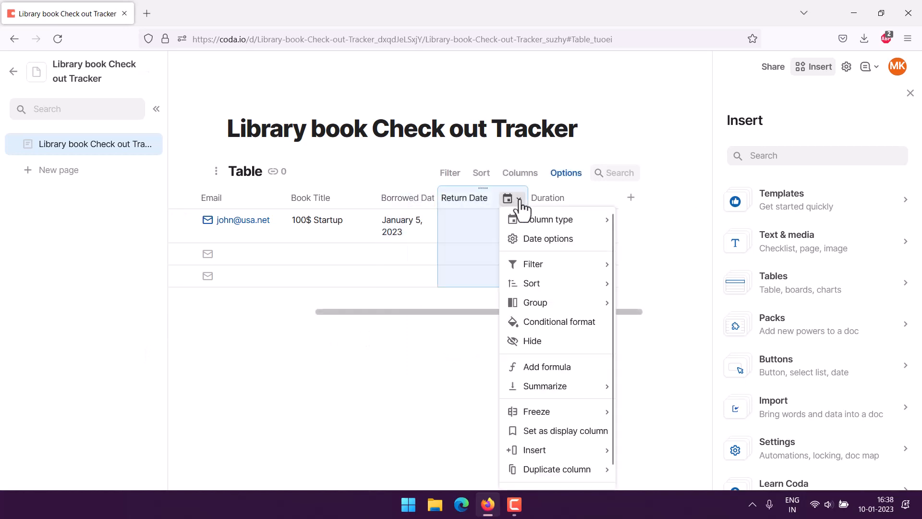
left_click(534, 240)
left_click(546, 278)
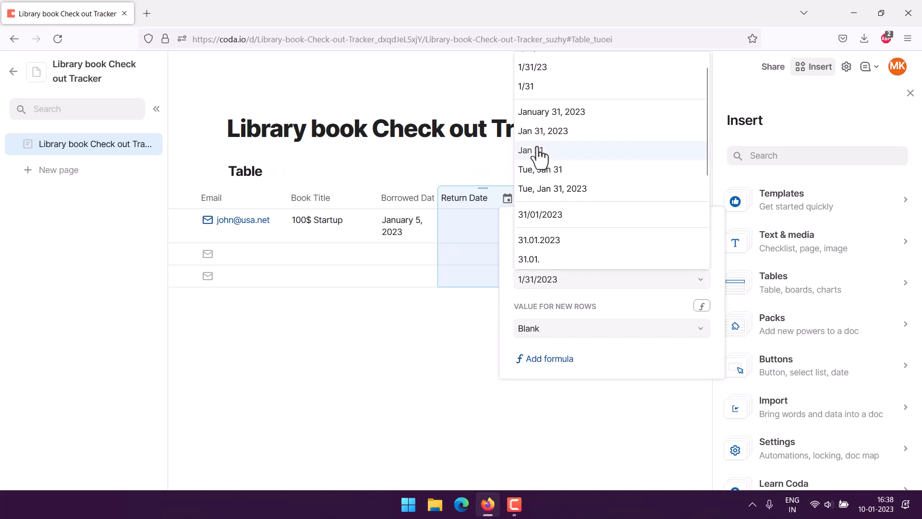
left_click(545, 112)
left_click(487, 220)
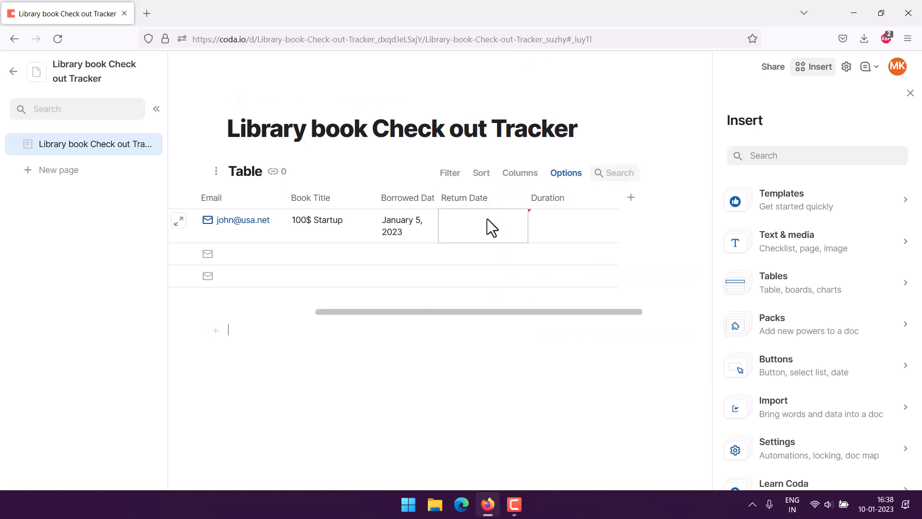
left_click(497, 225)
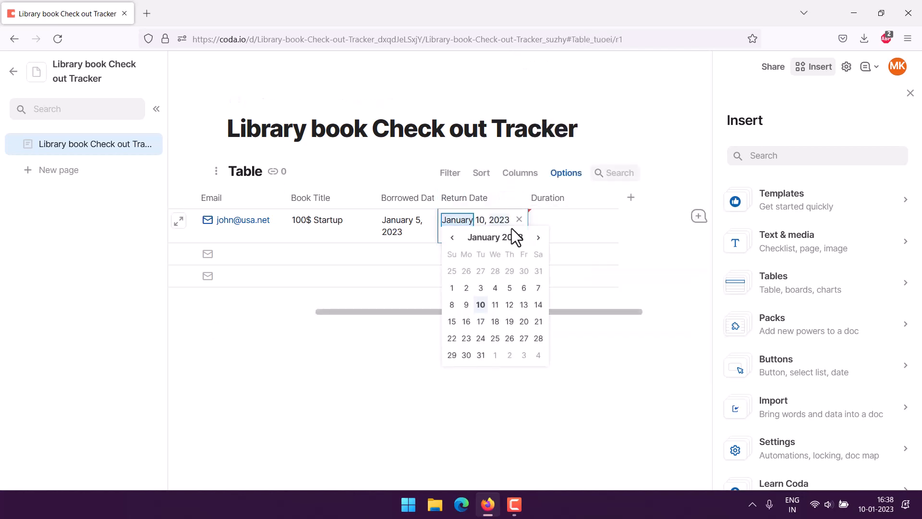
- Set the return date to January 10, 2023 and close the Insert side panel
left_click(481, 304)
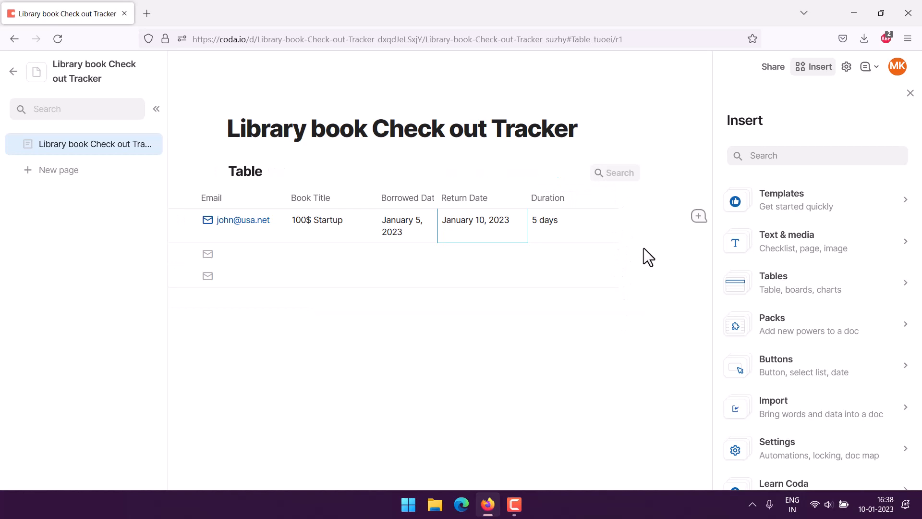
left_click_drag(599, 311, 439, 314)
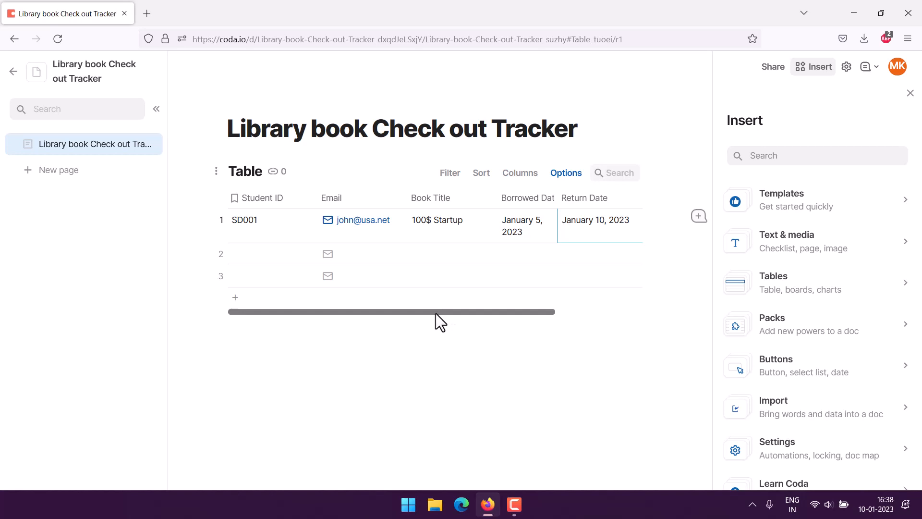
left_click(910, 92)
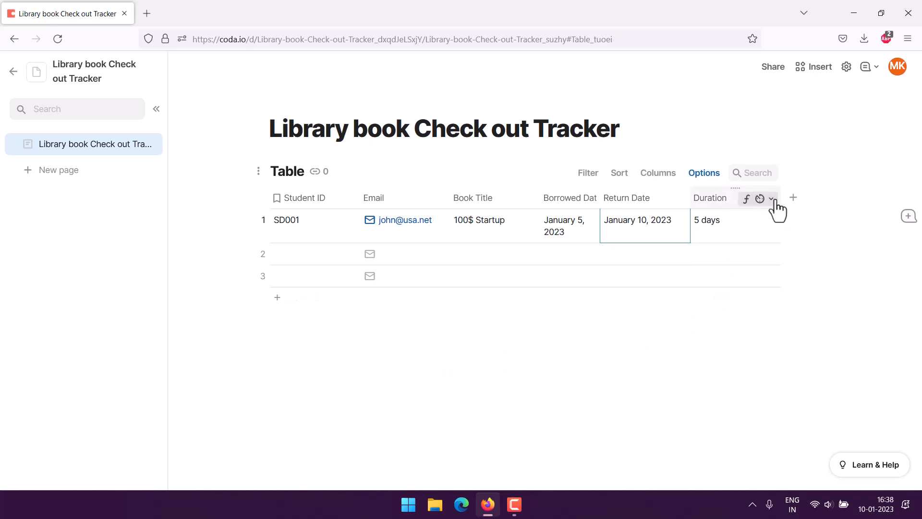
- Add a green colour-scale conditional format rule to the Duration column
left_click(772, 200)
left_click(785, 342)
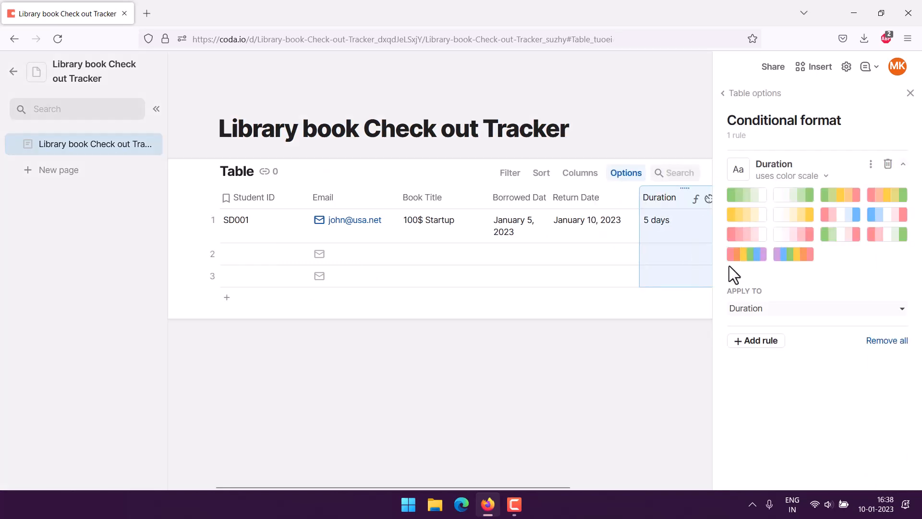
left_click(735, 200)
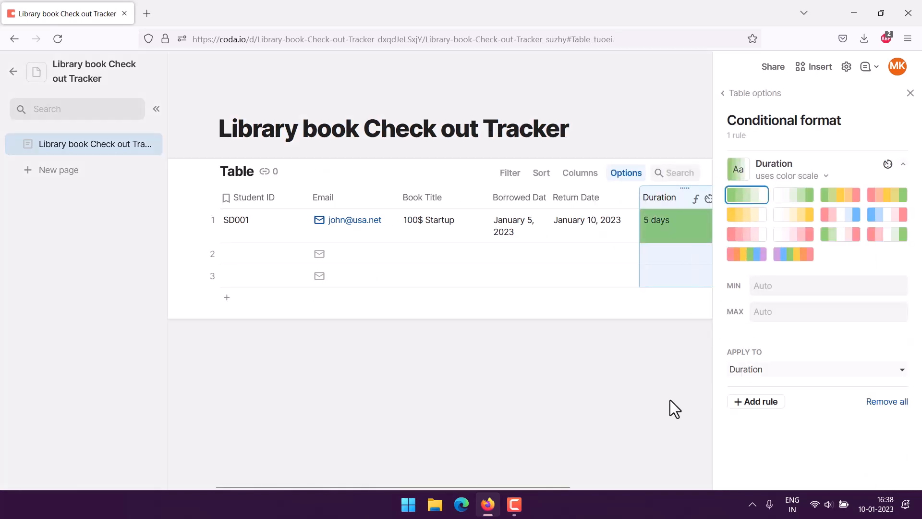
left_click(641, 417)
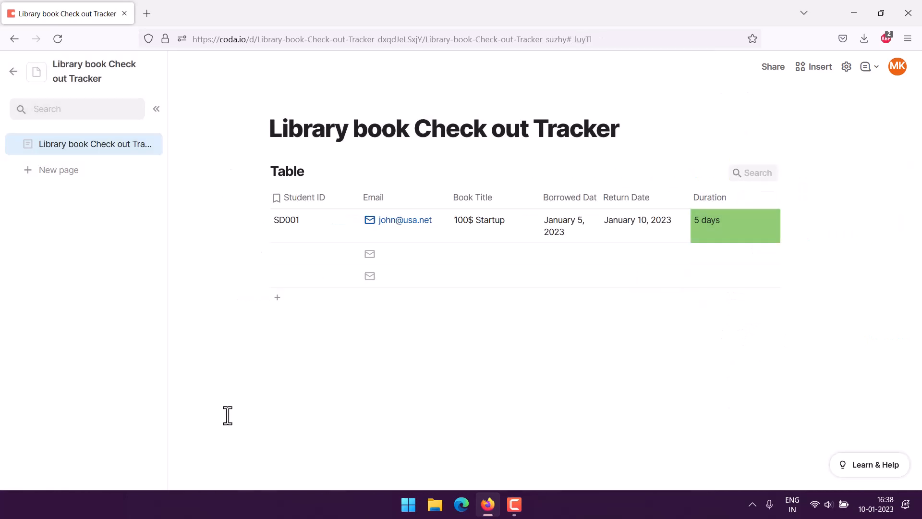